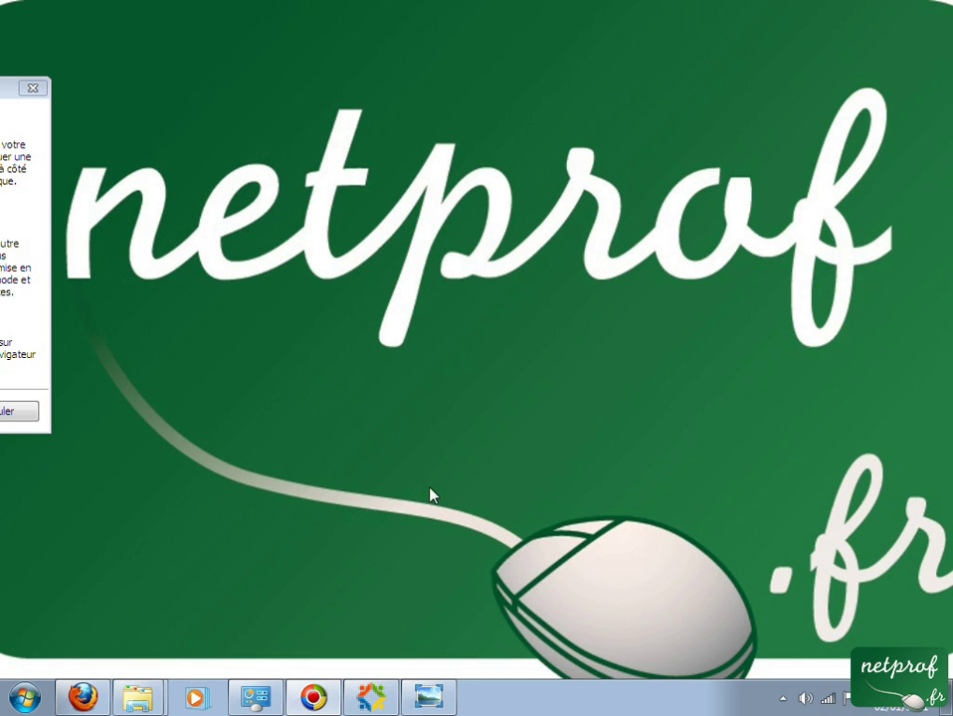
- Search Google in Firefox for "ubuntu desktop" and open the Download Ubuntu Desktop Edition page on ubuntu.com
click(99, 679)
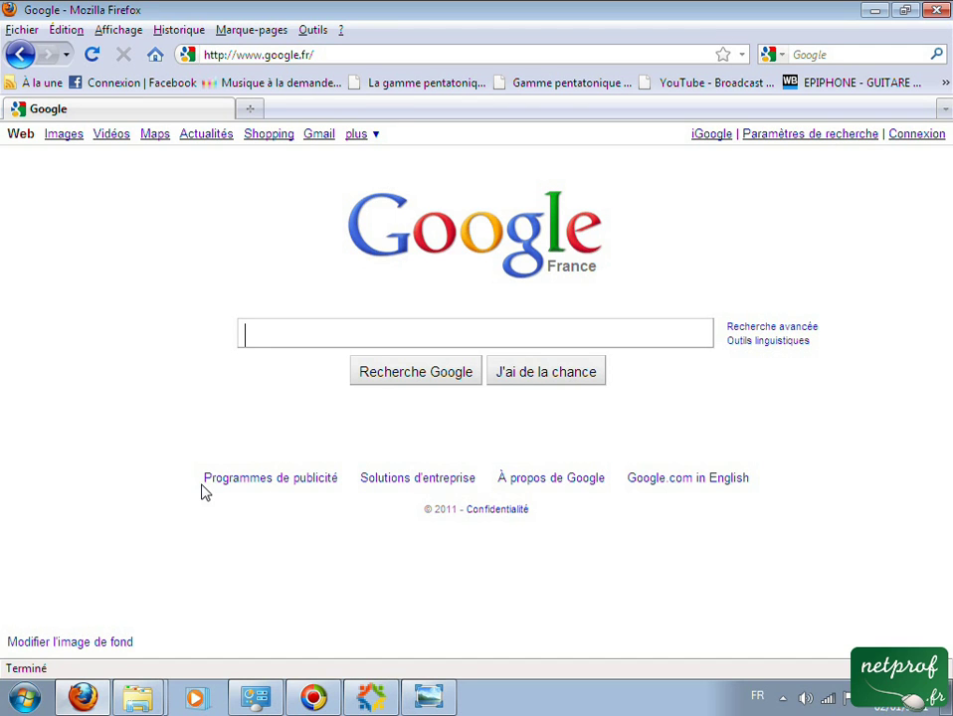
text(ubuntu d)
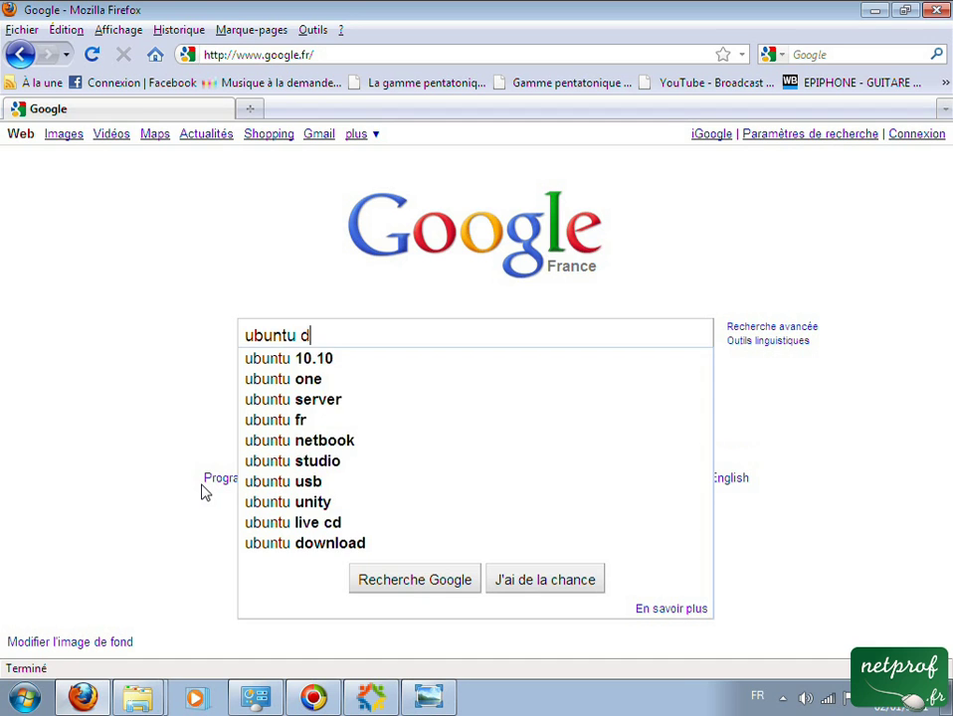
text(es)
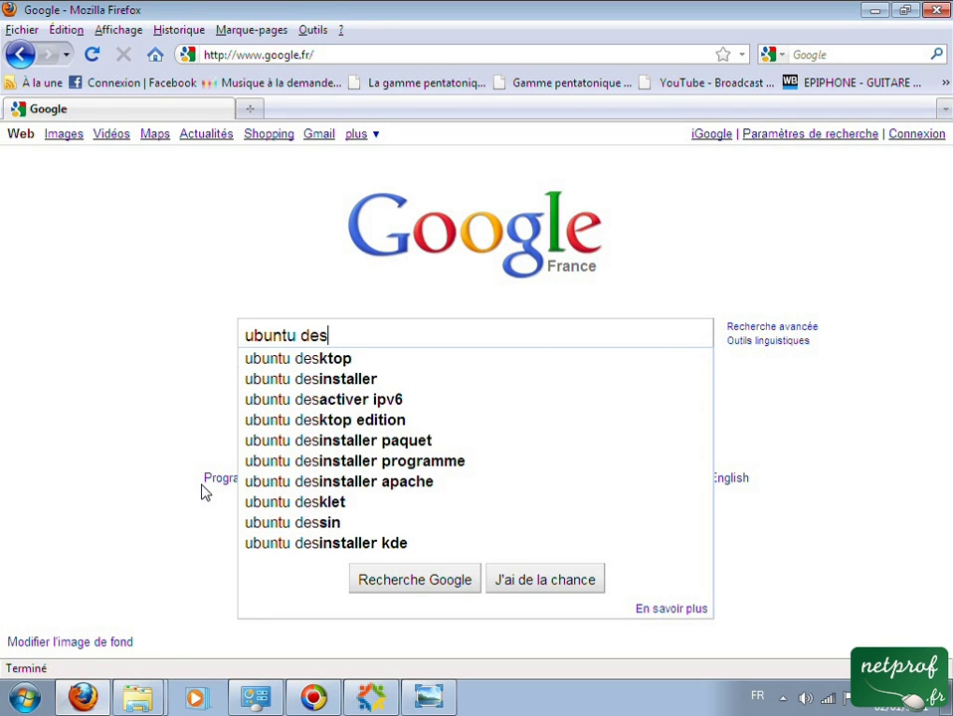
key(Down)
key(Return)
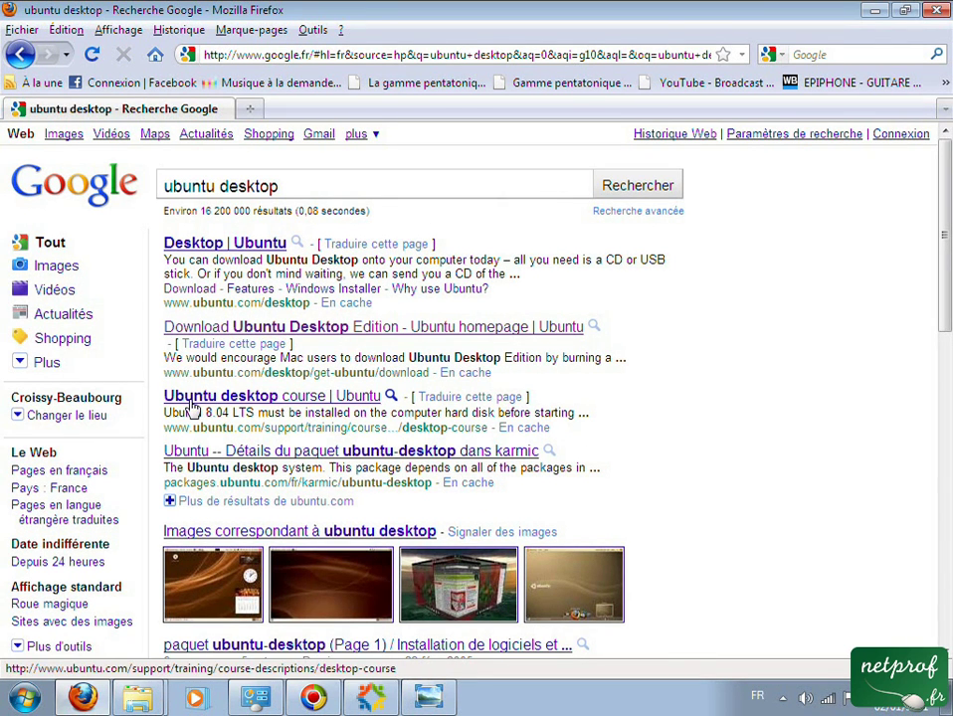
click(183, 335)
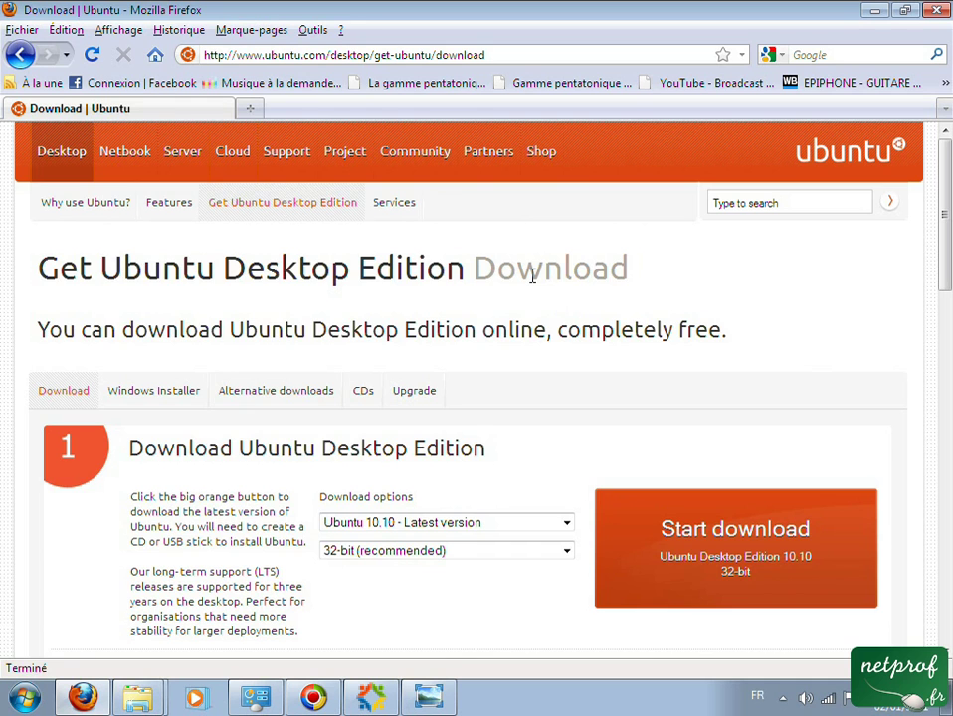
- Set the download options to Ubuntu 10.04 LTS - Long-term support and 32-bit (recommended)
scroll(532, 279, down, 3)
scroll(533, 283, up, 1)
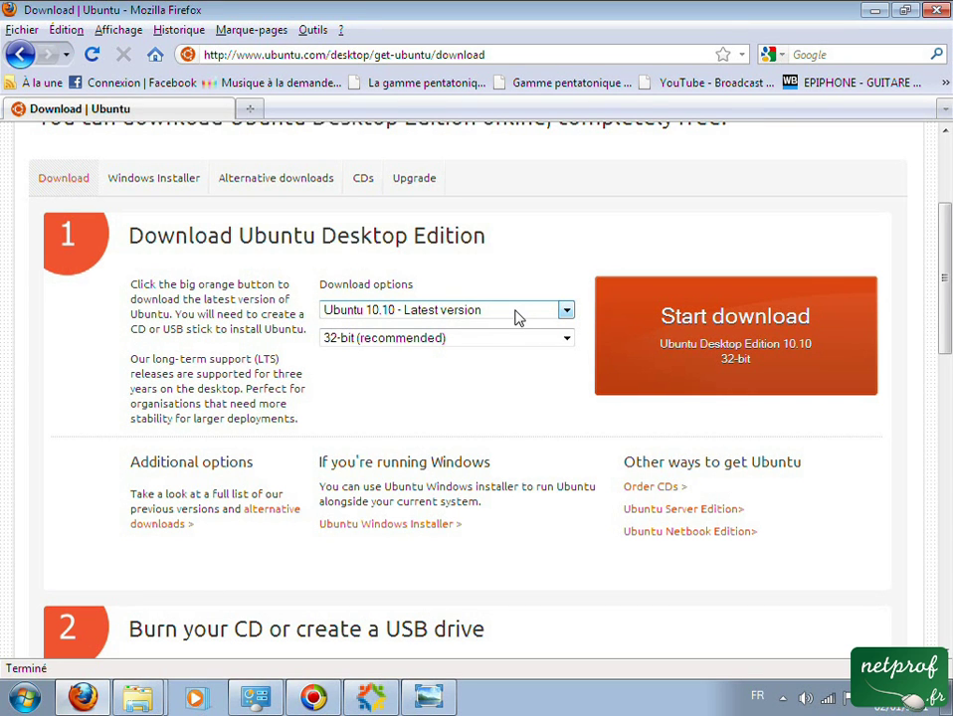
click(517, 316)
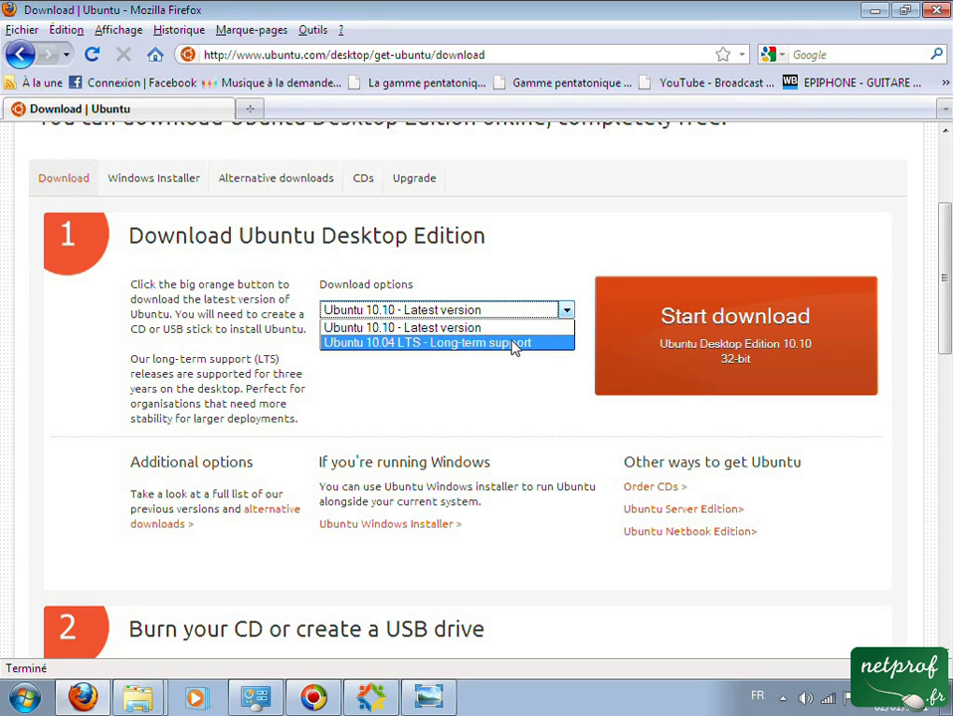
click(513, 343)
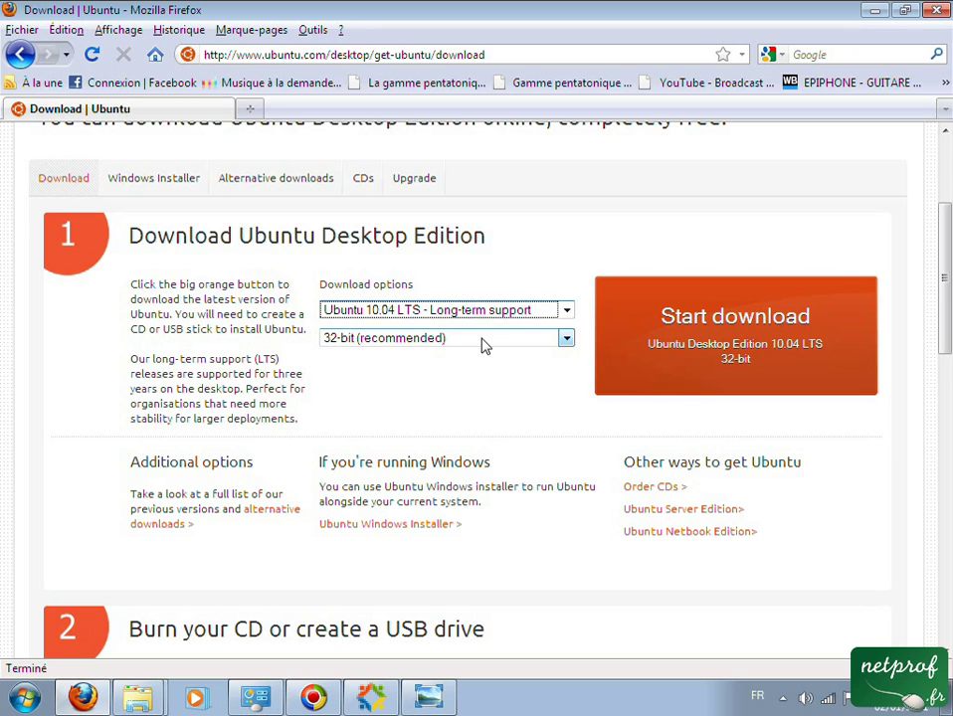
click(484, 344)
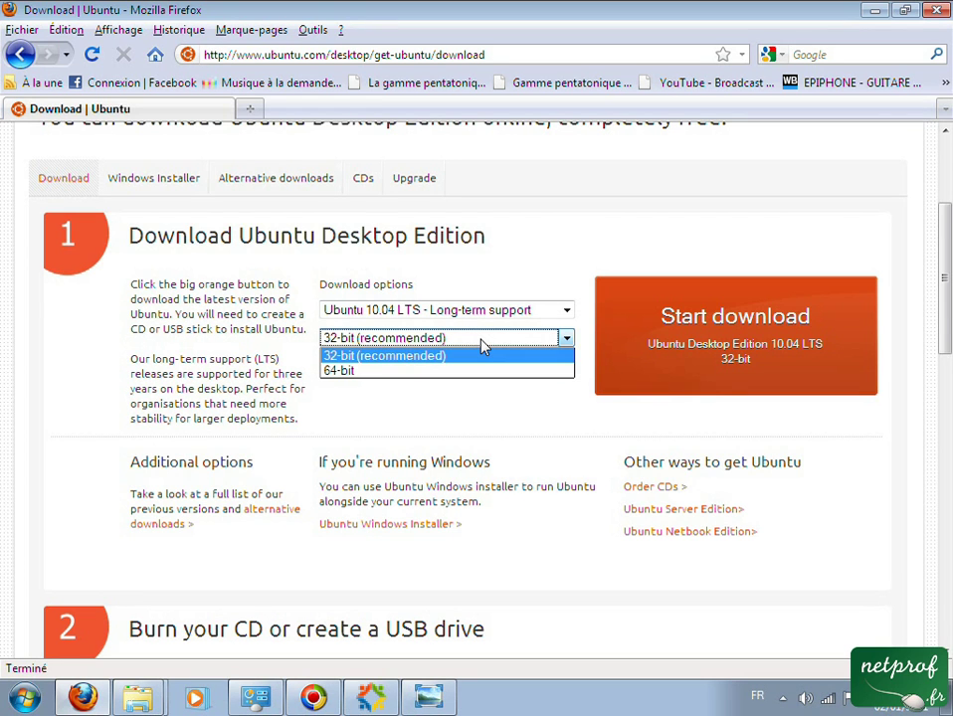
click(480, 344)
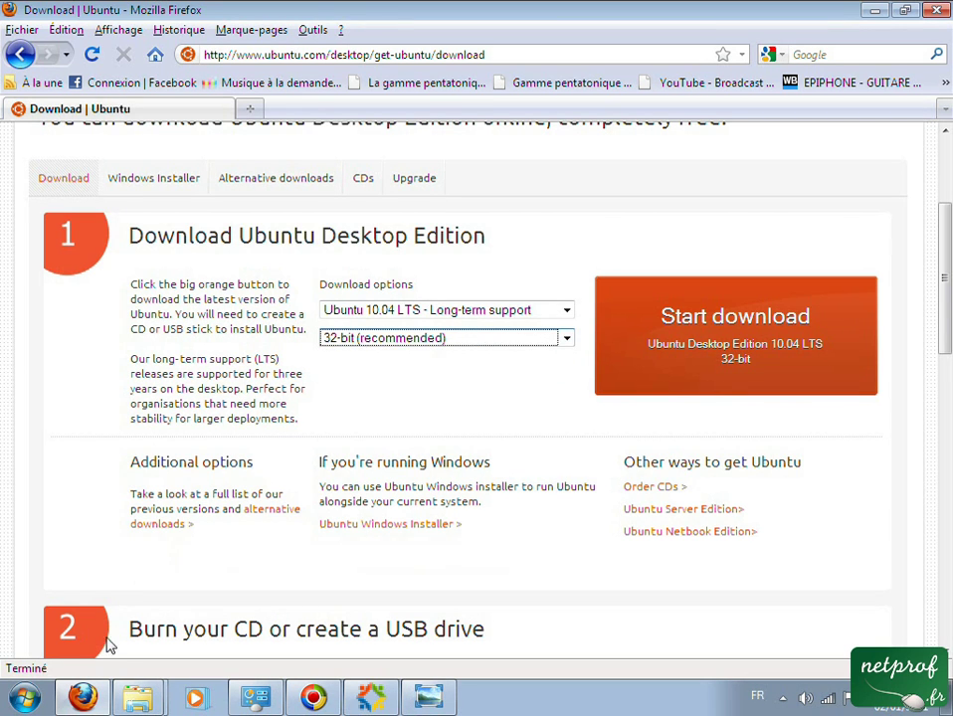
- Check the computer's system type in the Windows system information, and close that window
click(44, 701)
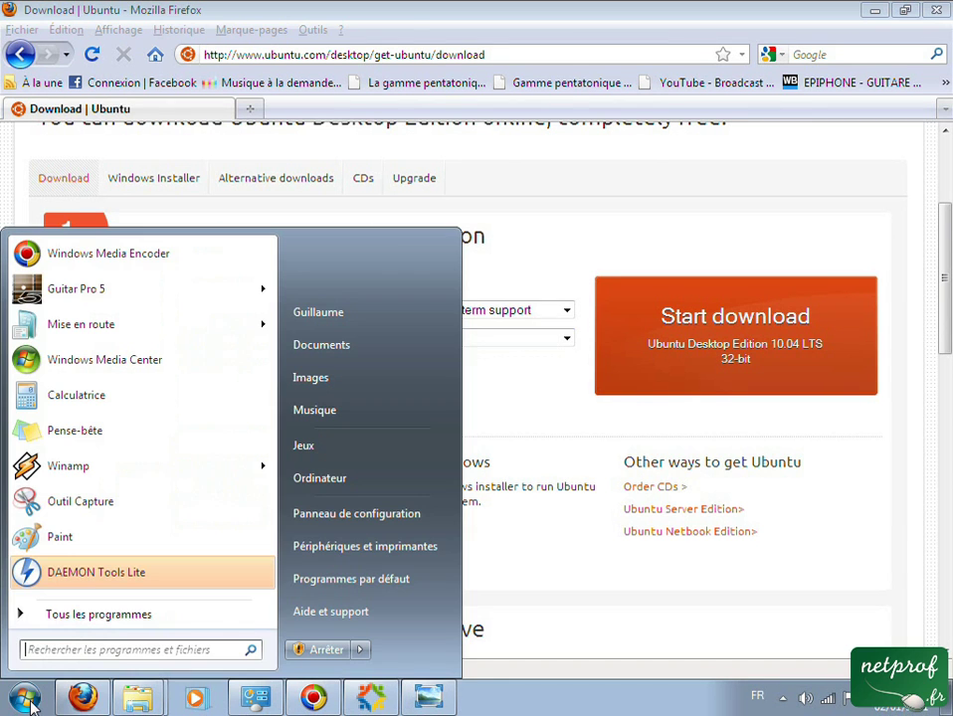
right_click(325, 483)
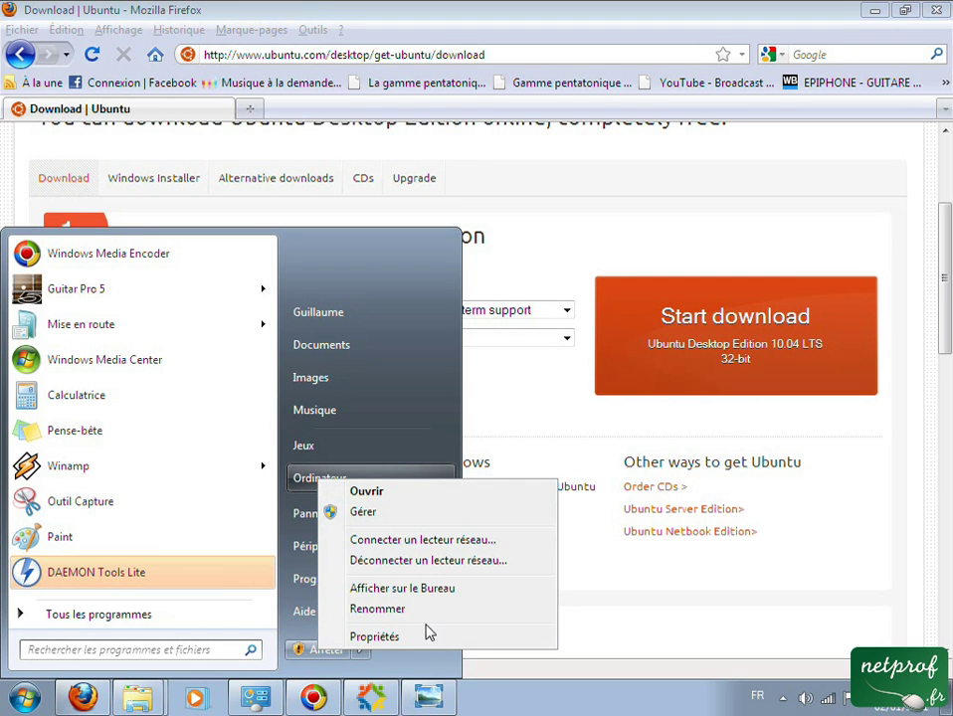
click(259, 702)
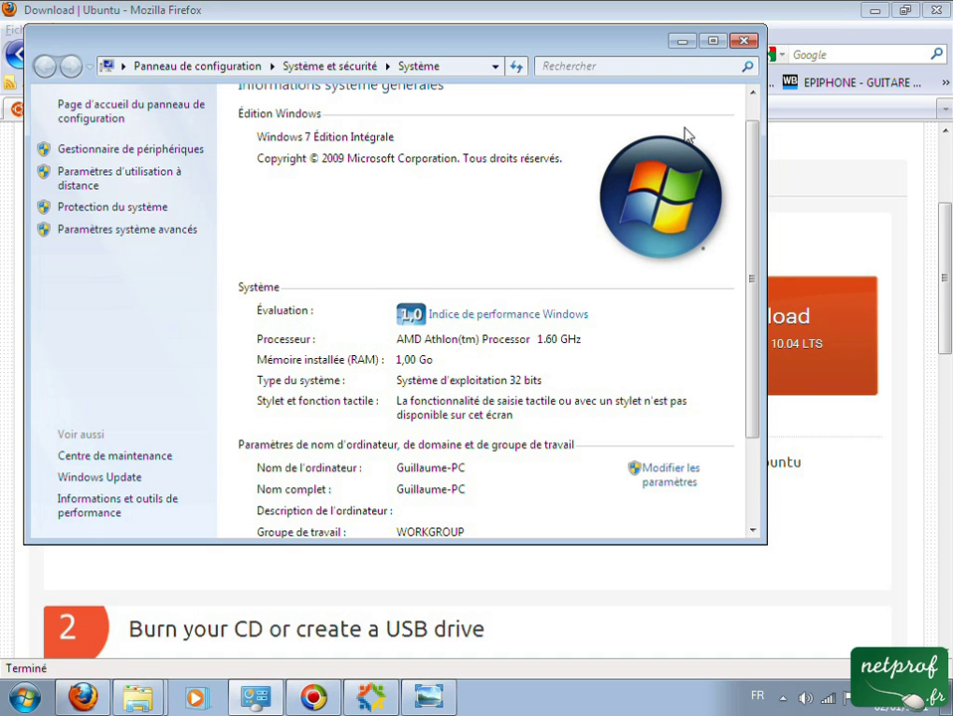
click(744, 40)
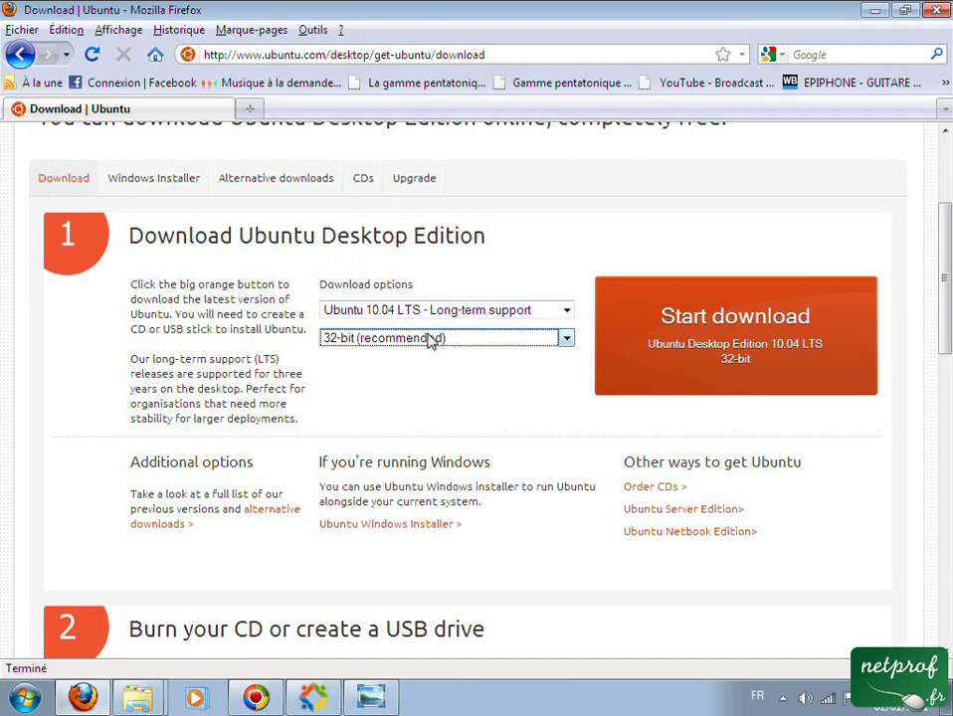
- Start the Ubuntu Desktop Edition 10.04 LTS 32-bit download and cancel the file saving
click(693, 318)
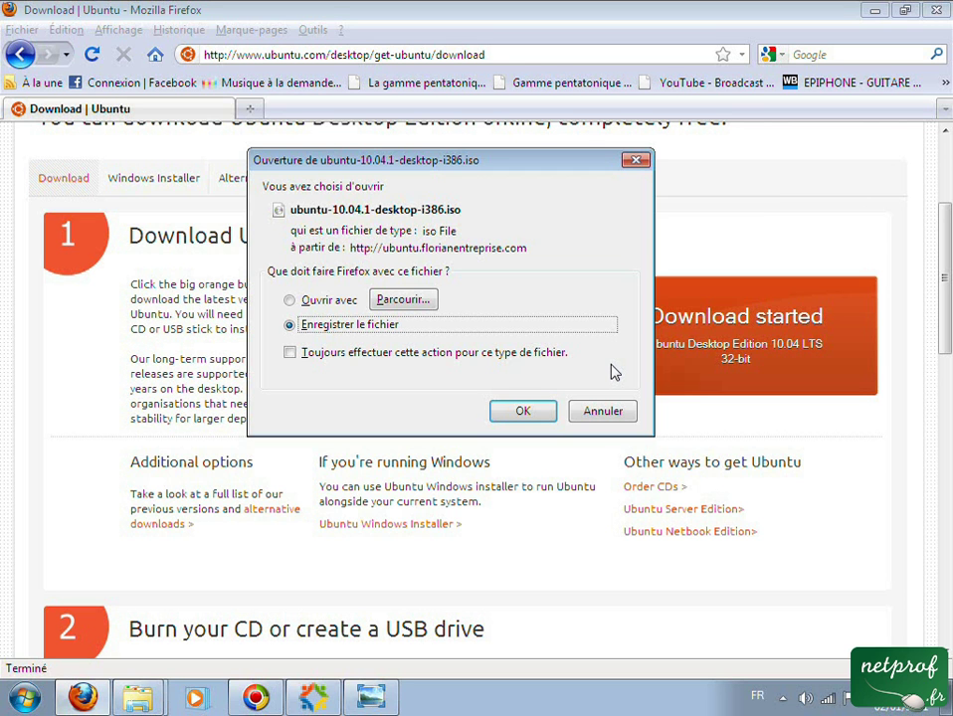
click(607, 411)
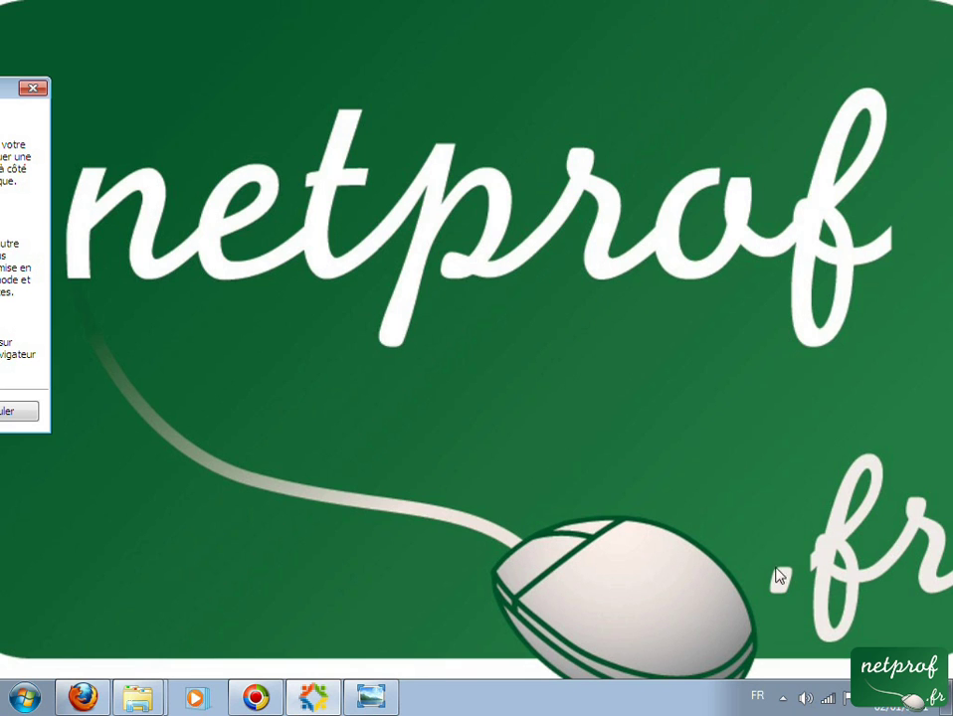
- Mount the ubuntu-10.04.1-desktop-i386 image from the Ubuntu folder on DAEMON Tools virtual drive H:, and close the AutoPlay window
click(784, 700)
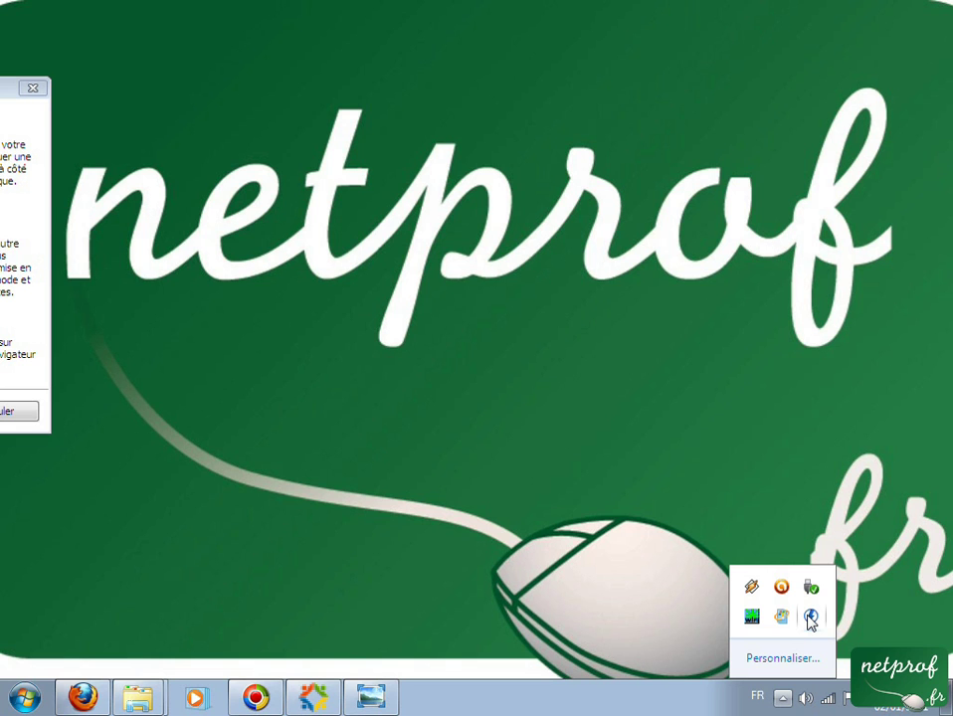
right_click(811, 618)
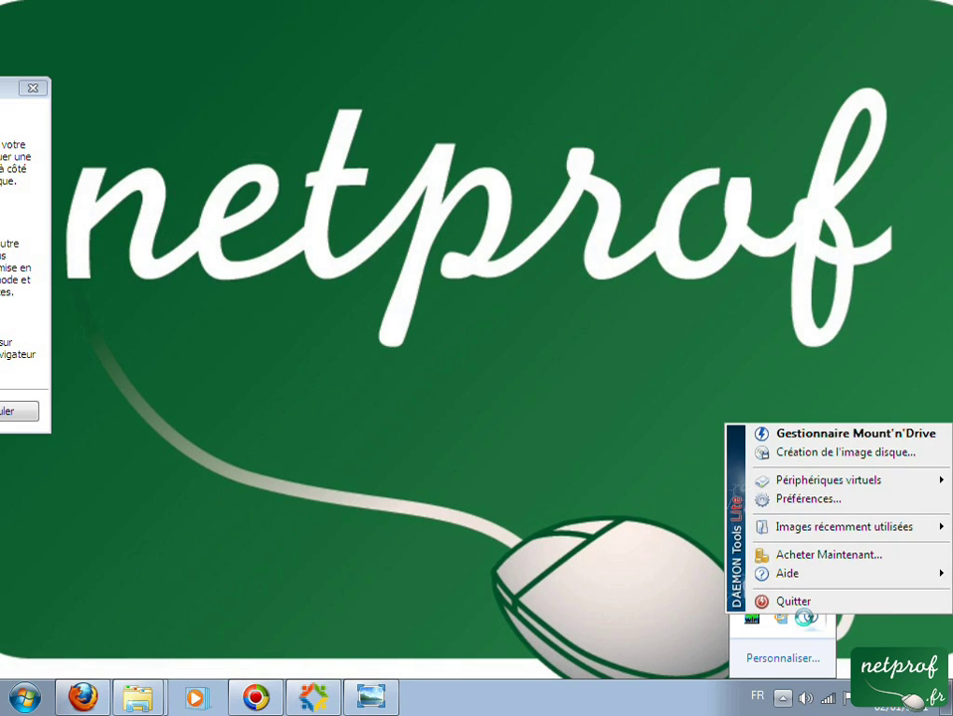
mouse_move(796, 484)
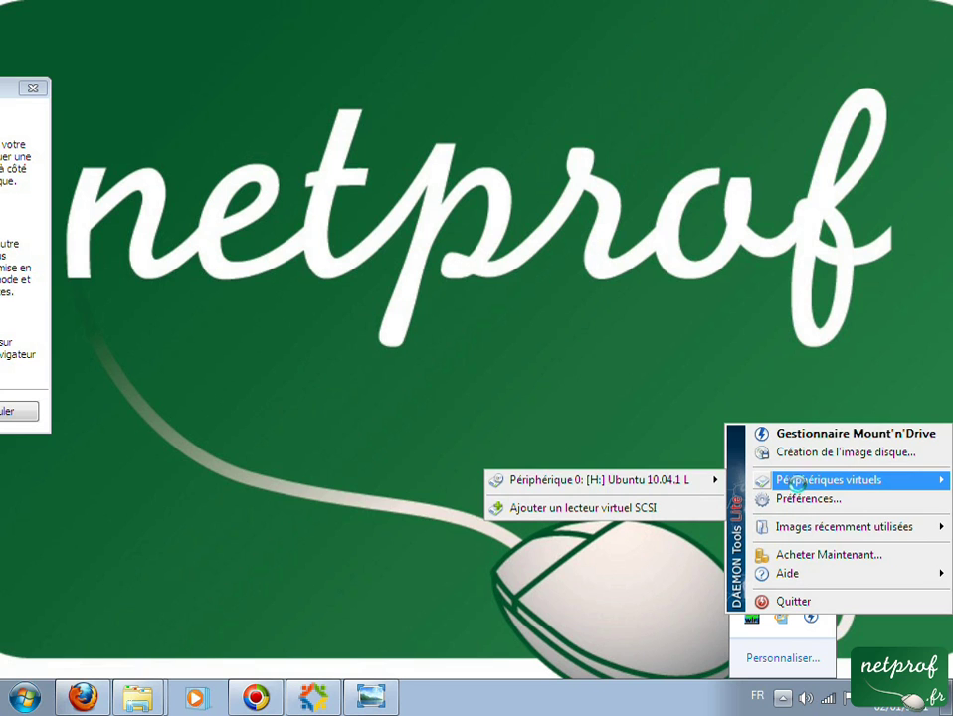
mouse_move(657, 479)
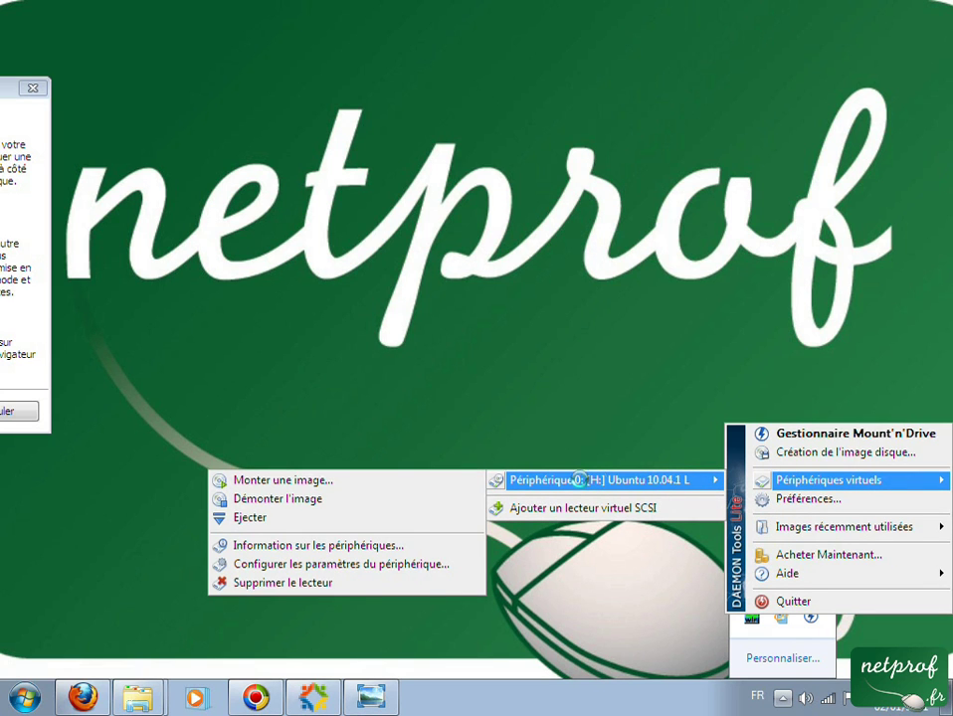
click(435, 481)
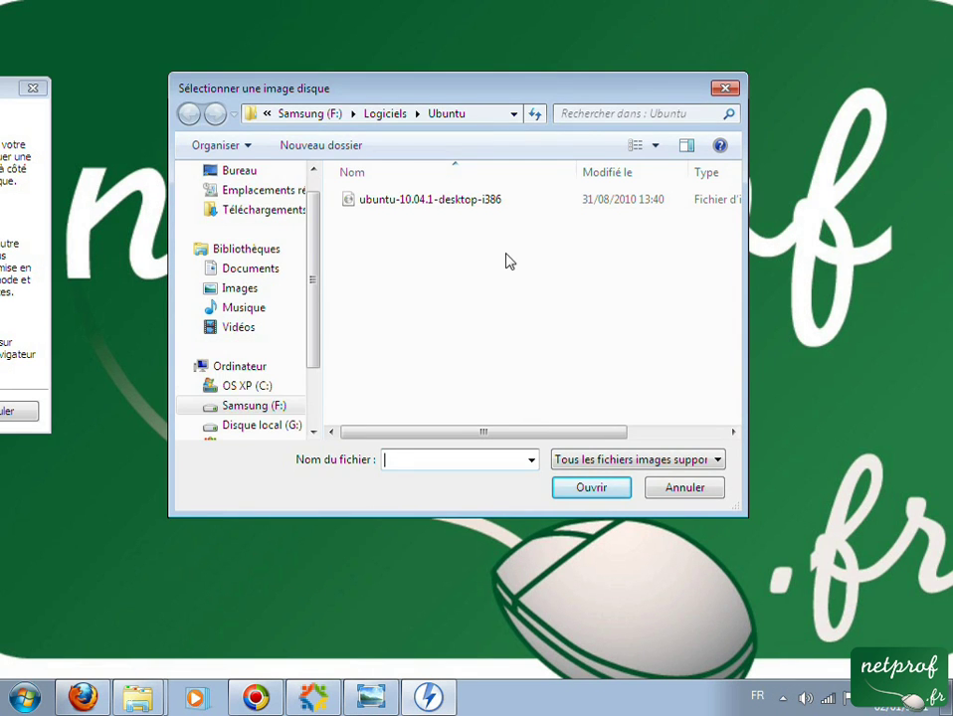
click(466, 205)
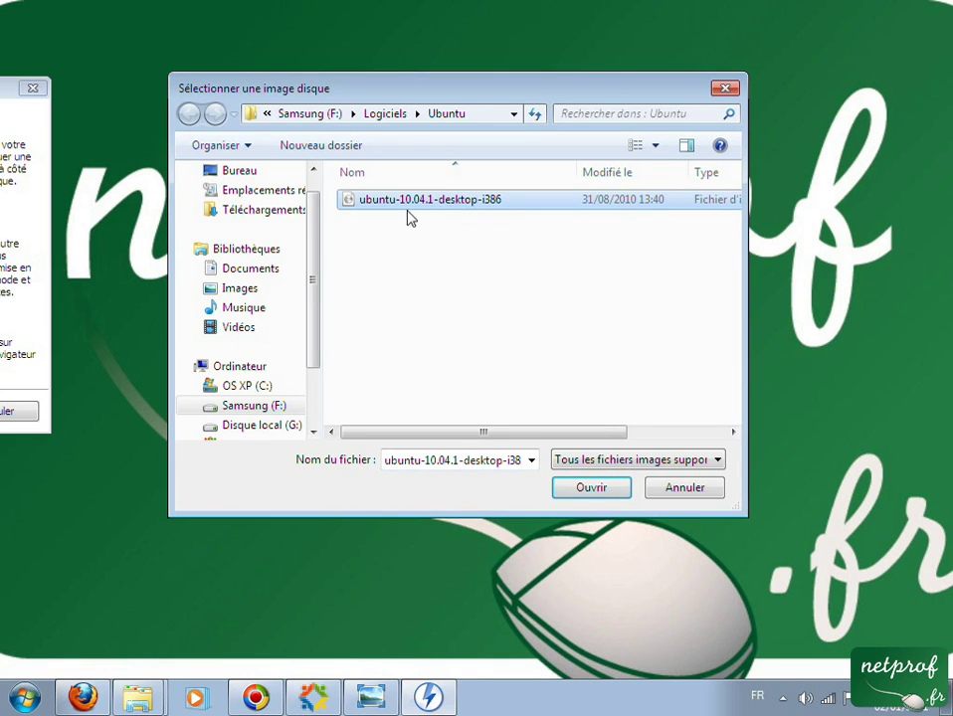
scroll(315, 325, up, 1)
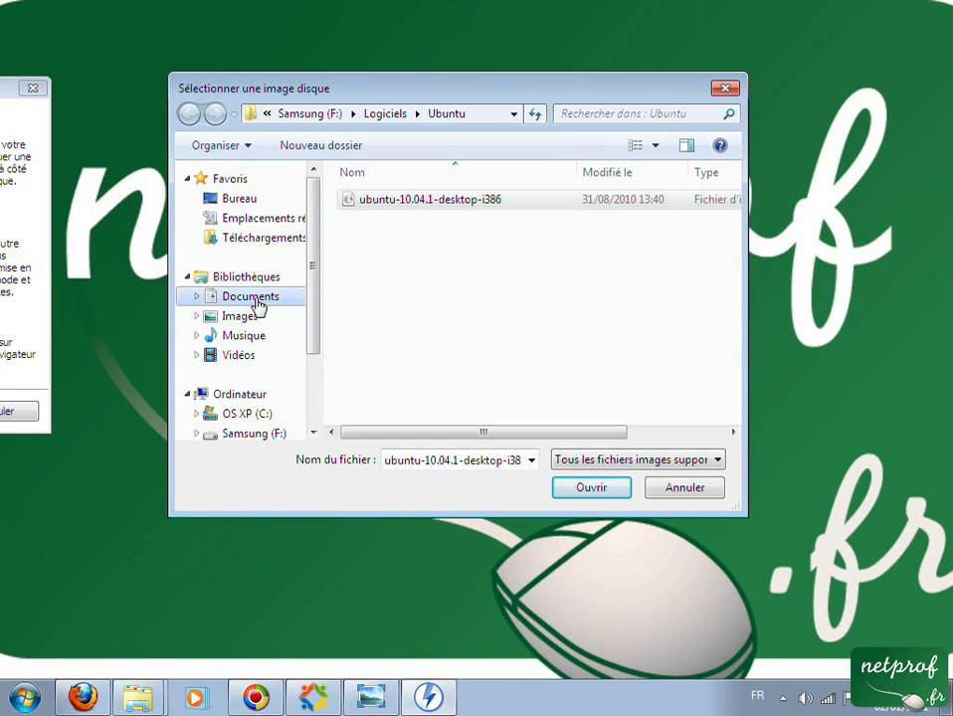
click(257, 300)
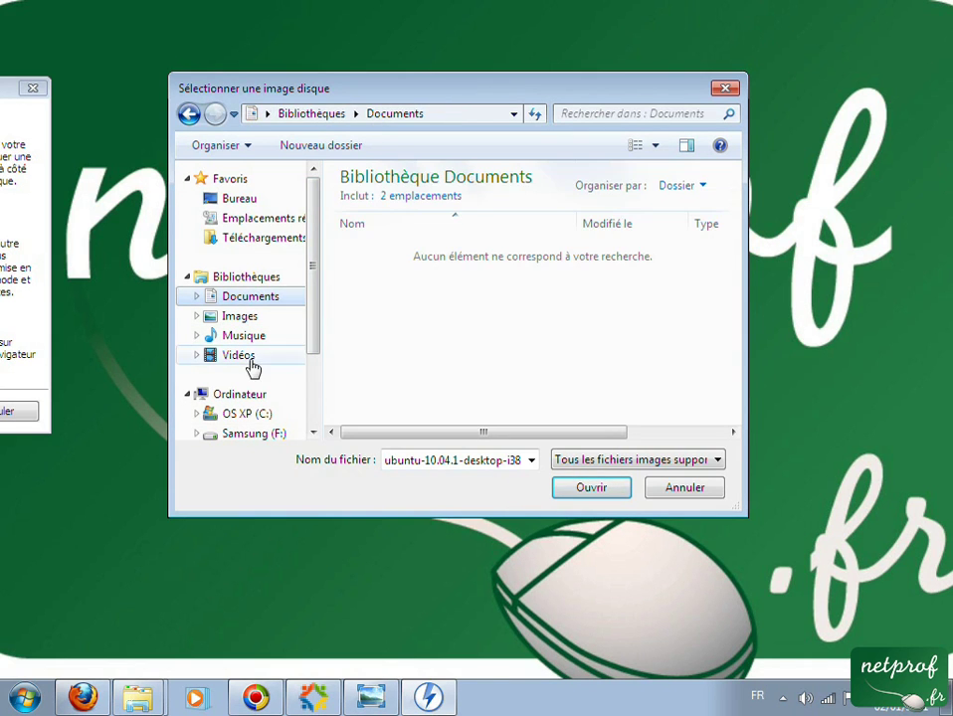
click(192, 116)
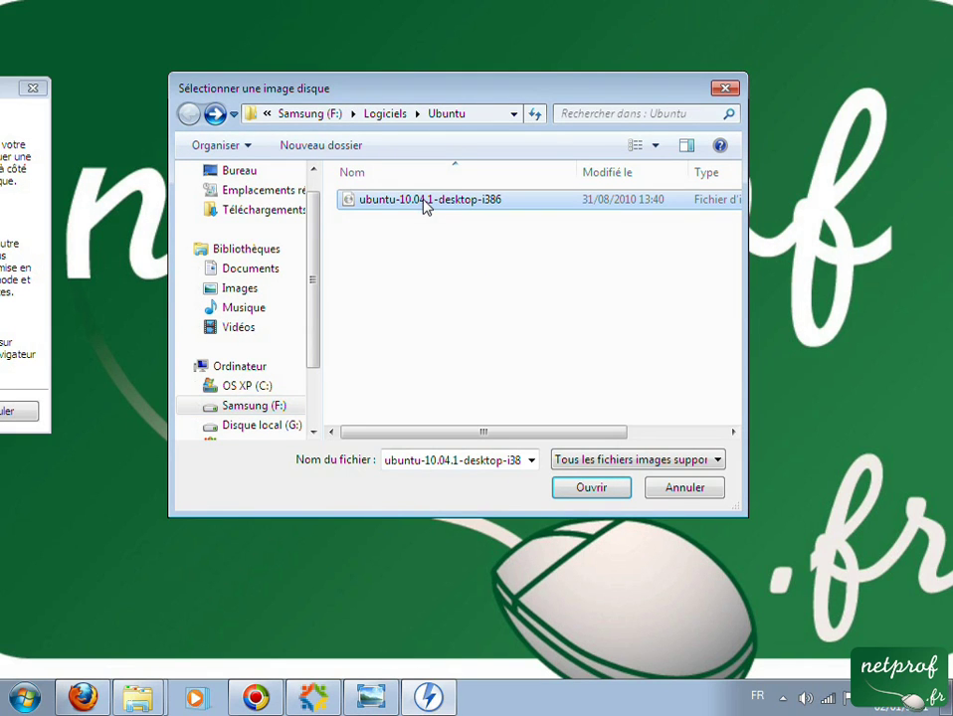
click(587, 491)
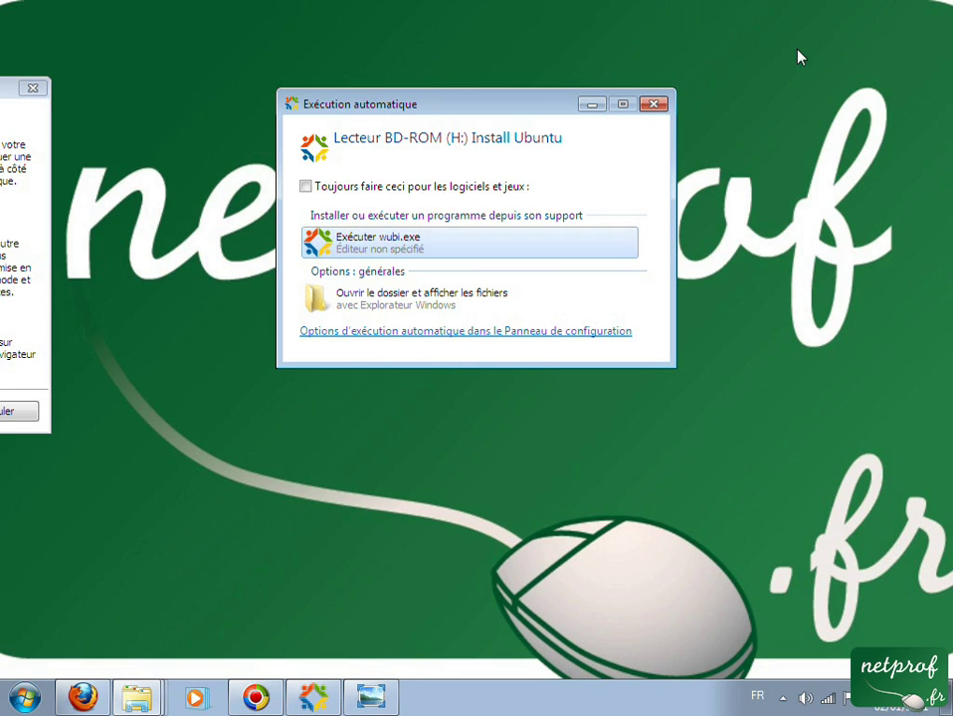
click(653, 104)
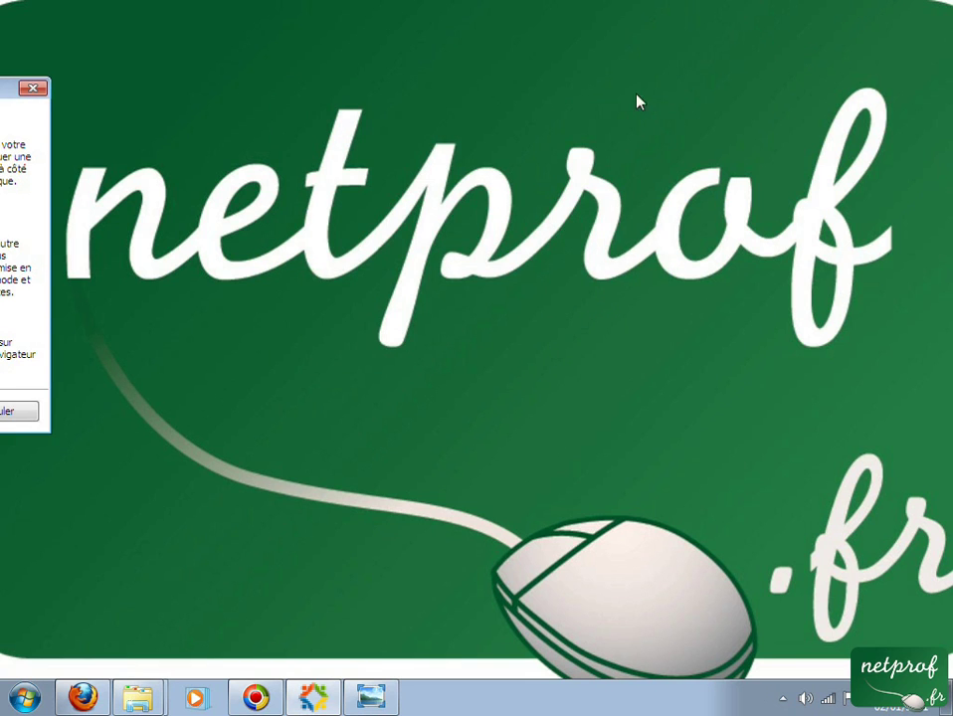
- Bring the Ubuntu menu fully into view and open the setup for installing Ubuntu inside Windows
drag(5, 89, 591, 57)
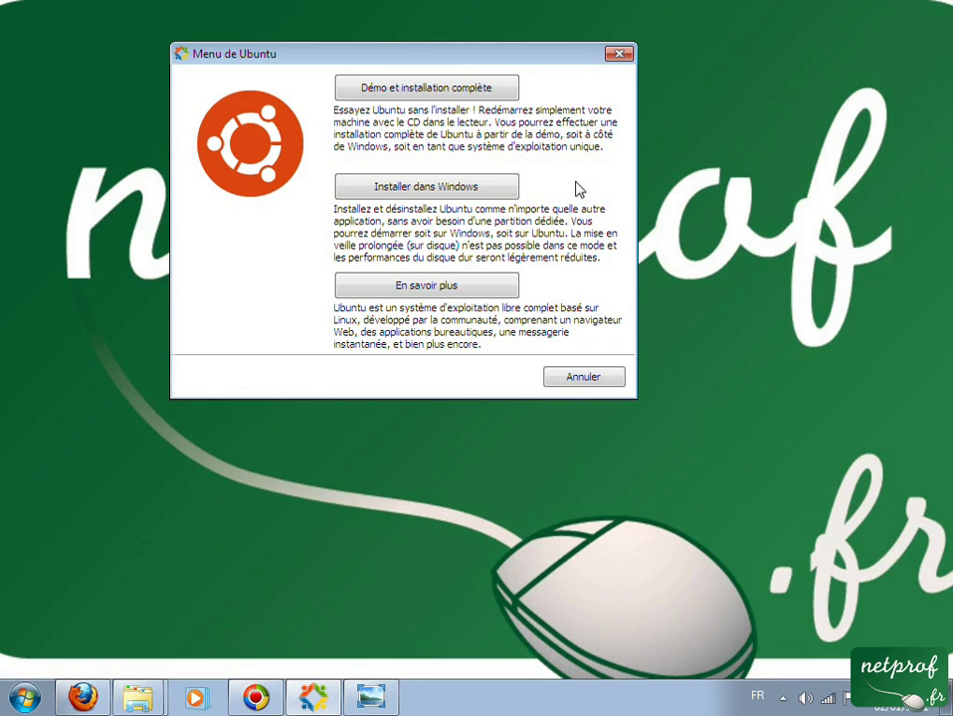
click(426, 198)
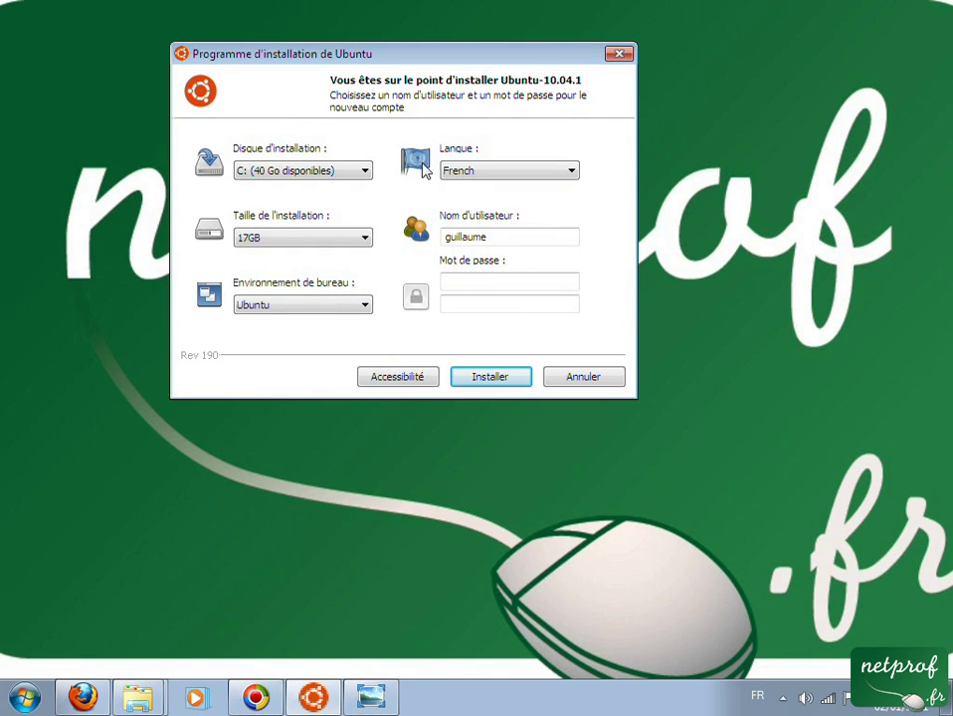
drag(406, 58, 436, 86)
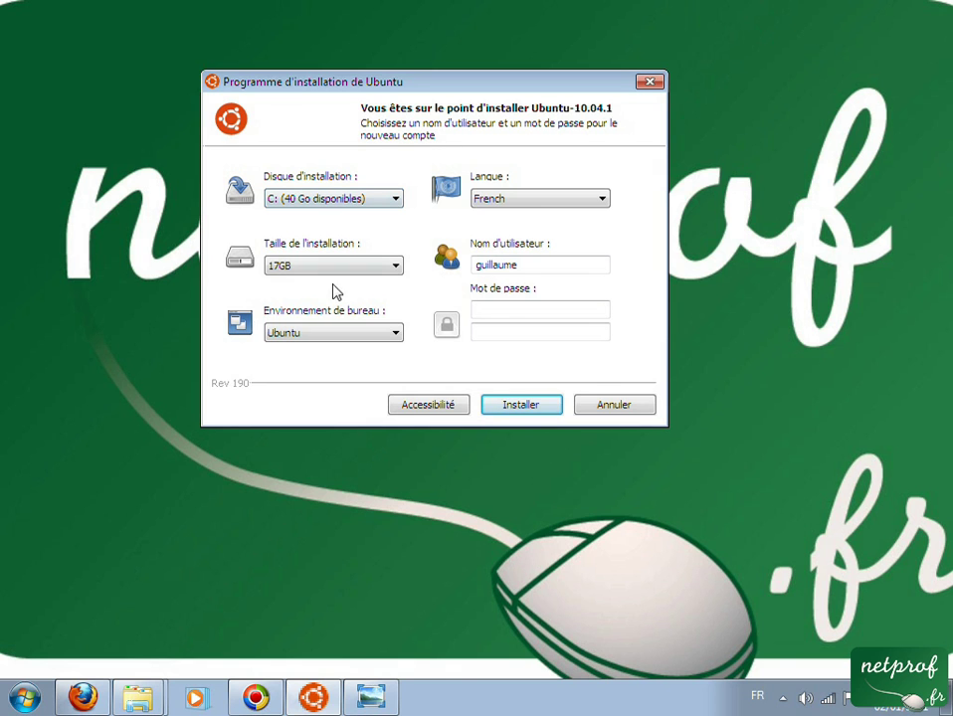
- View the desktop environment choice, enter and confirm the account password in the Ubuntu installer, and cancel the installation
click(335, 338)
click(335, 339)
click(529, 311)
text(a)
key(Tab)
text(a)
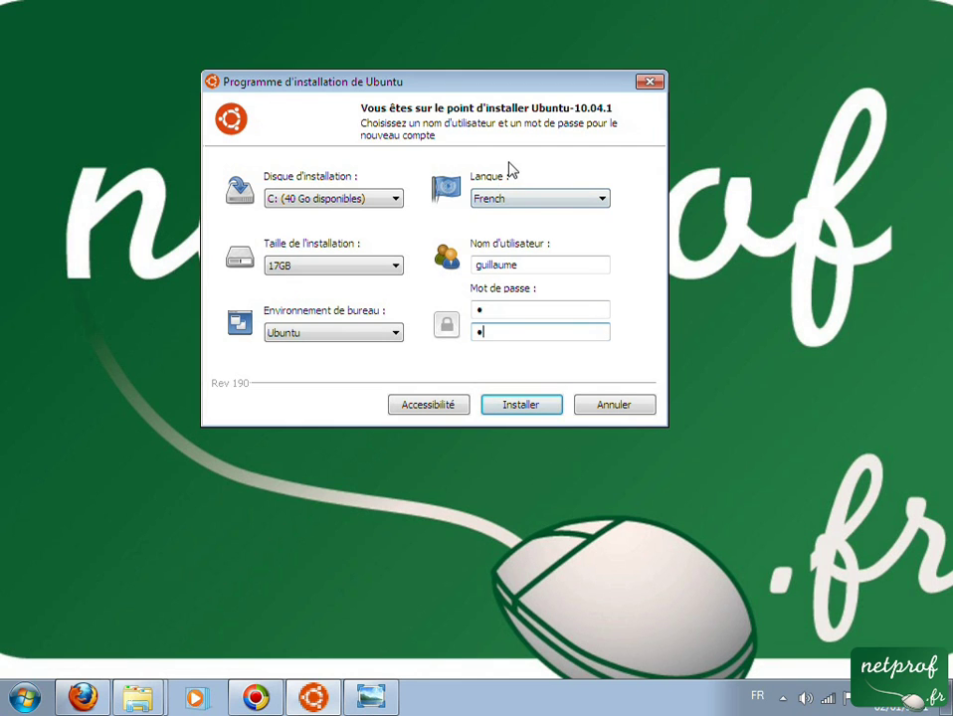
click(611, 414)
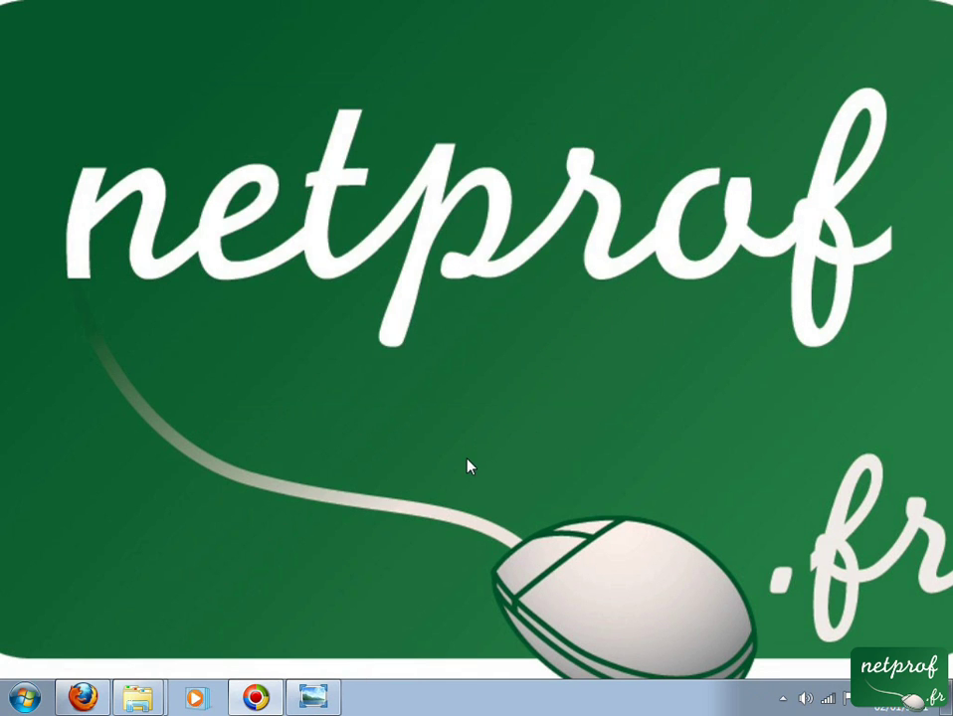
- View the photos of the Ubuntu installation in order, from the Windows Boot Manager through the system installation screens
click(304, 702)
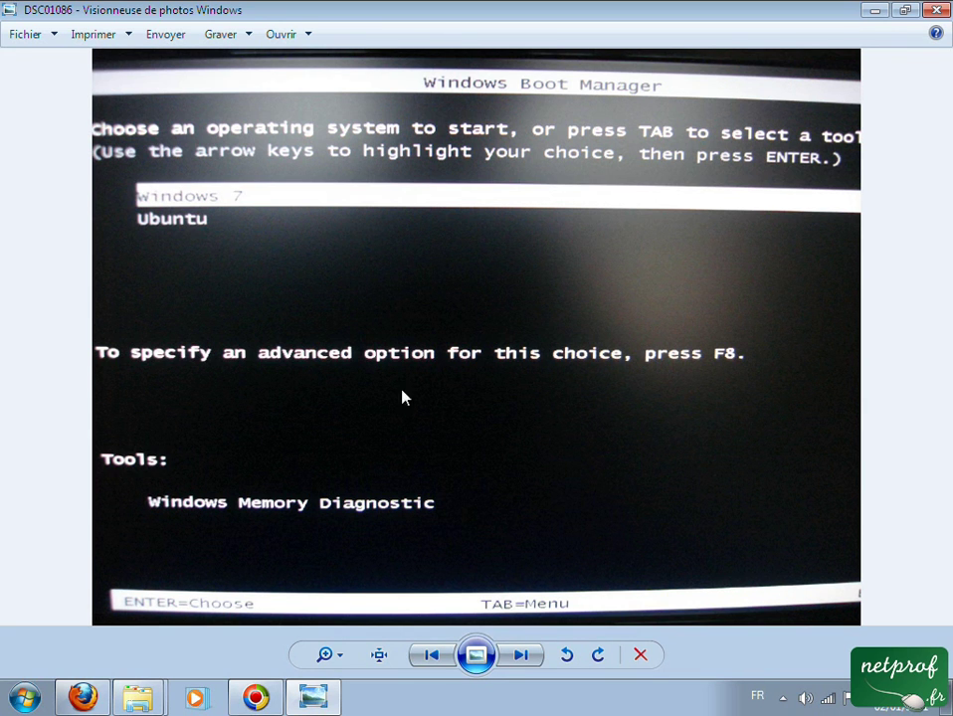
click(520, 659)
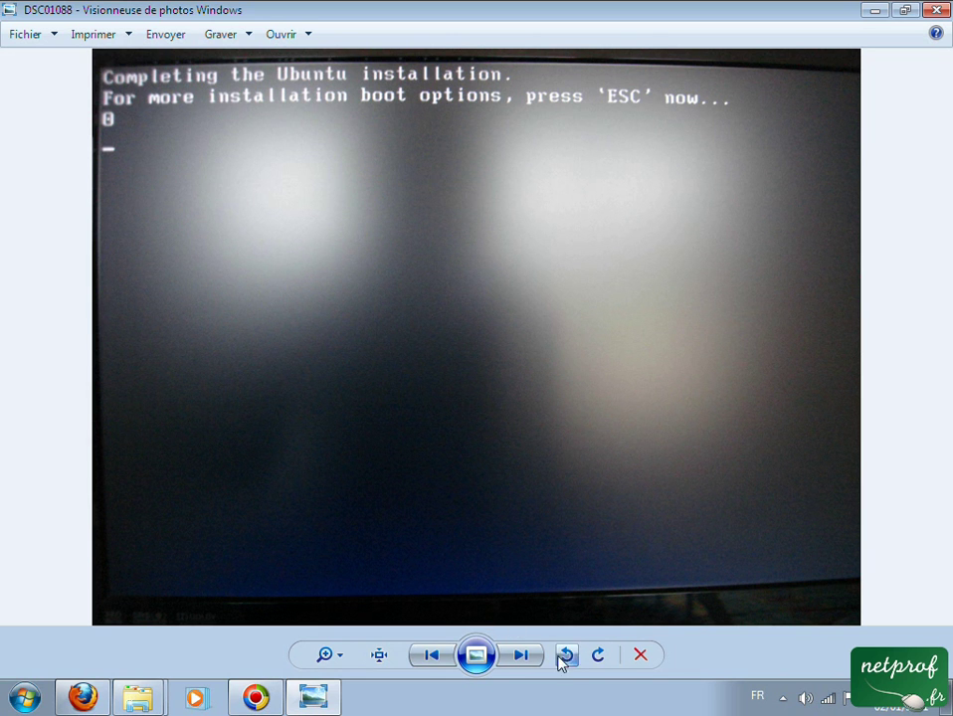
click(524, 657)
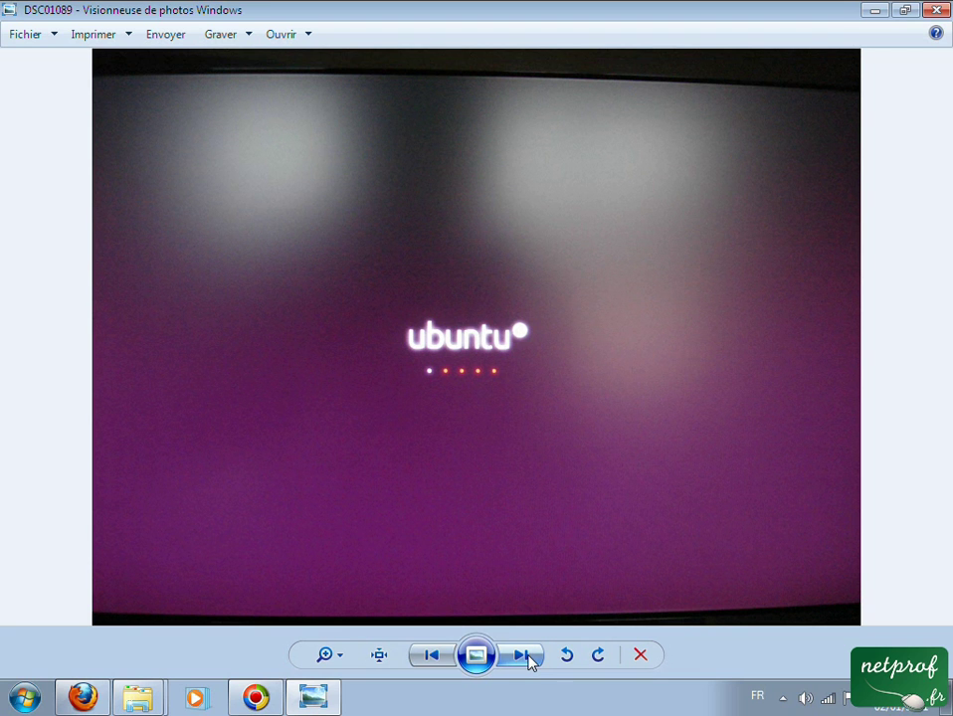
click(529, 662)
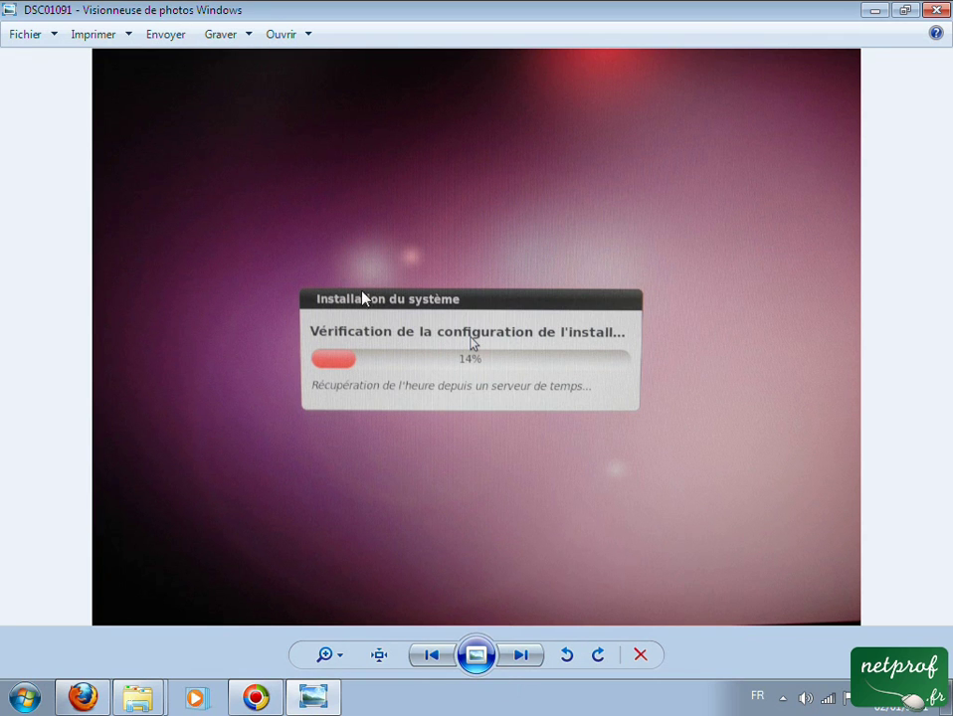
click(521, 660)
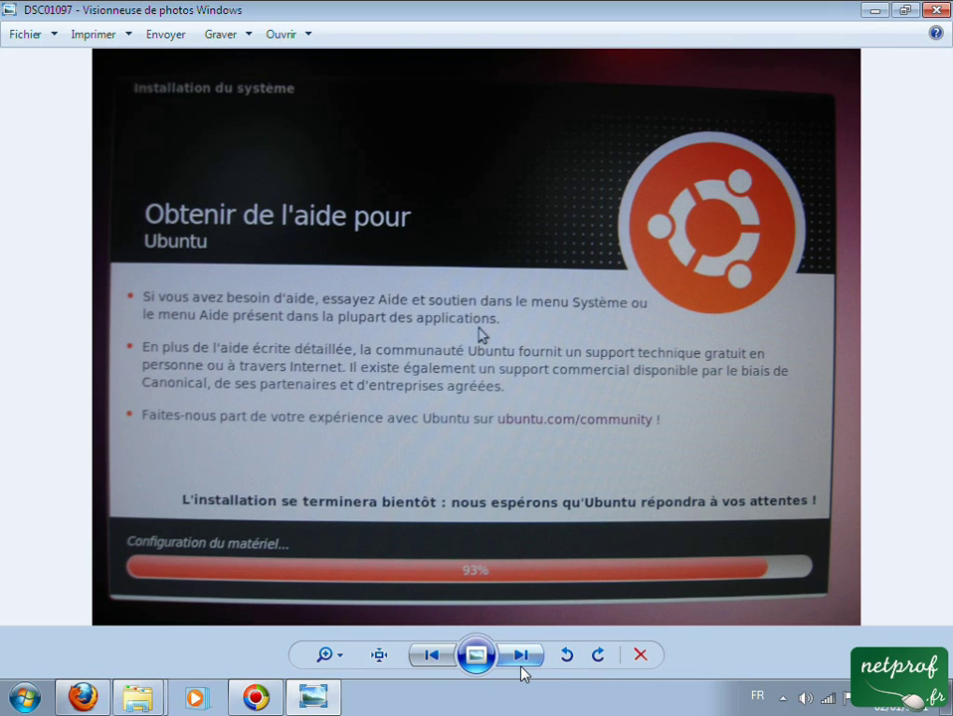
- Go back through the photos to the Windows Boot Manager screen, and on to the GNU GRUB boot menu photo
click(429, 655)
click(429, 656)
click(429, 657)
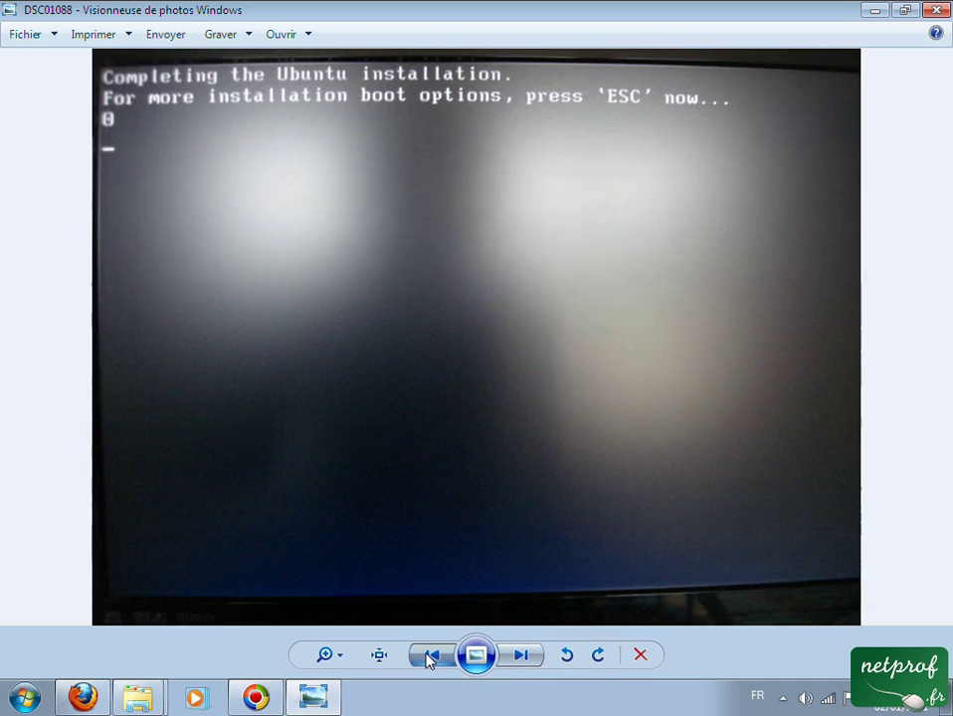
click(429, 657)
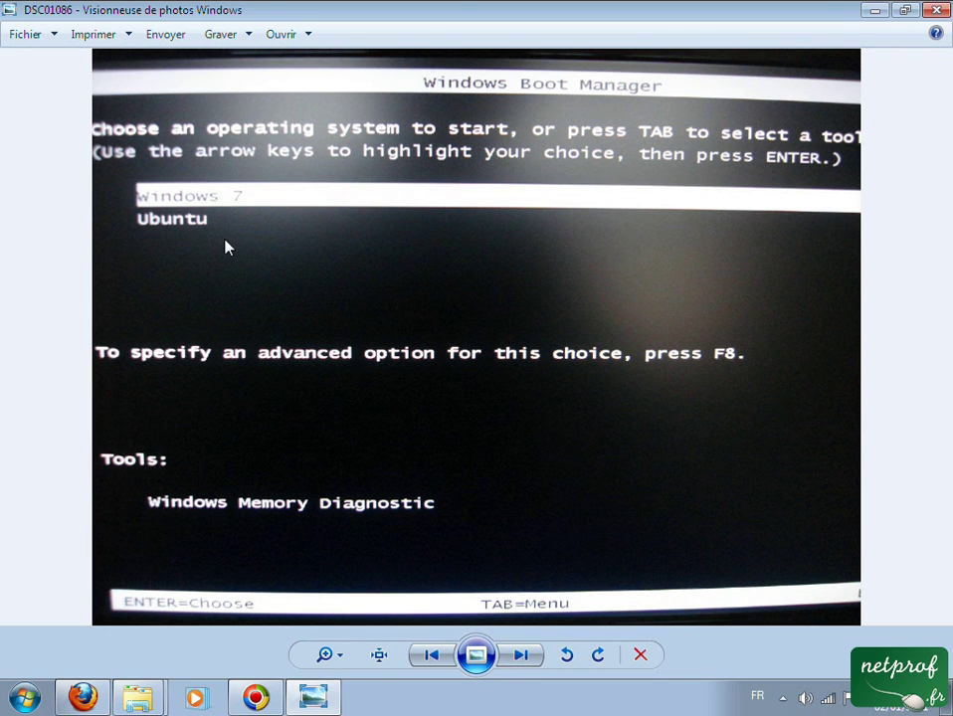
click(443, 668)
click(442, 662)
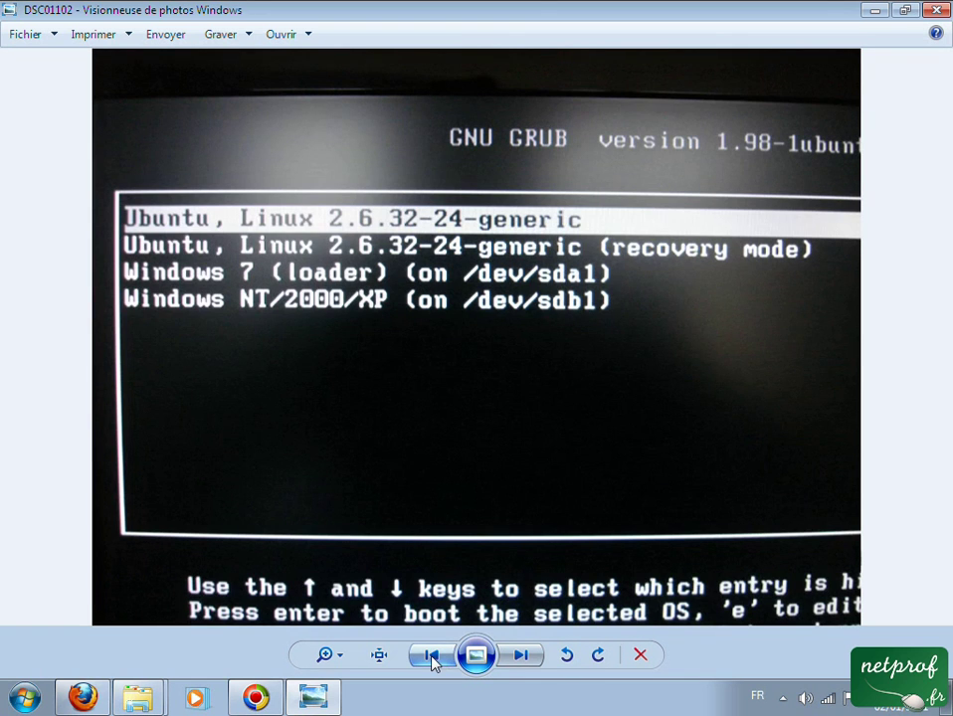